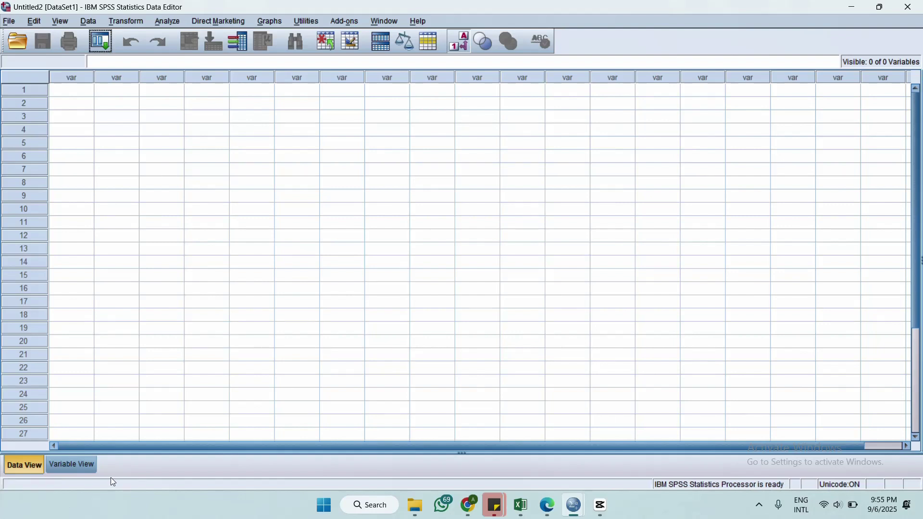
Define the first variable in the variable definitions as Kelompok with the Numeric type.
left_click(76, 461)
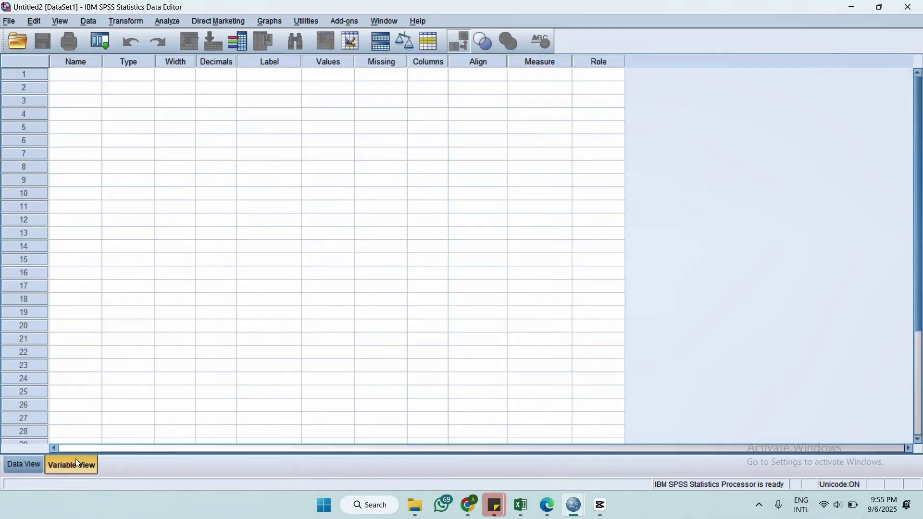
left_click(84, 75)
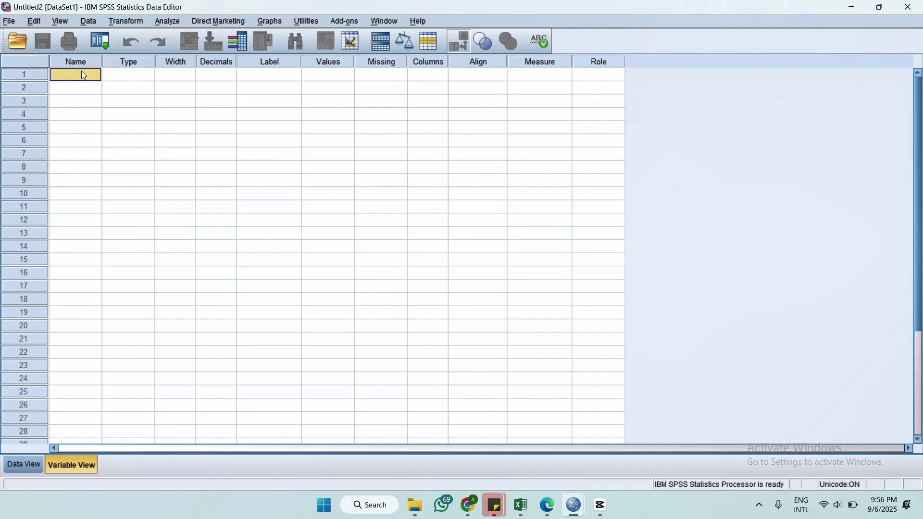
type("Kelompok")
left_click(144, 75)
left_click(150, 75)
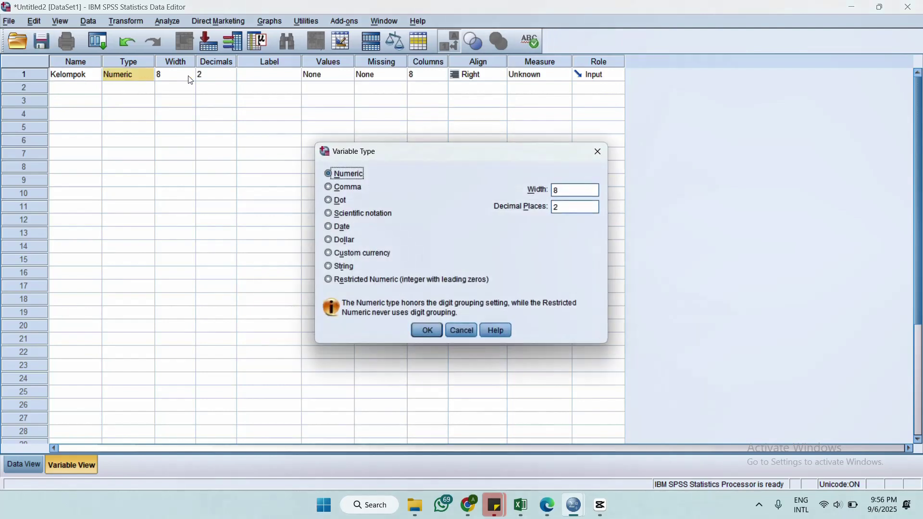
key("Return")
Set the Kelompok variable's decimals to 0 and enter Kelompok as its label.
left_click(221, 78)
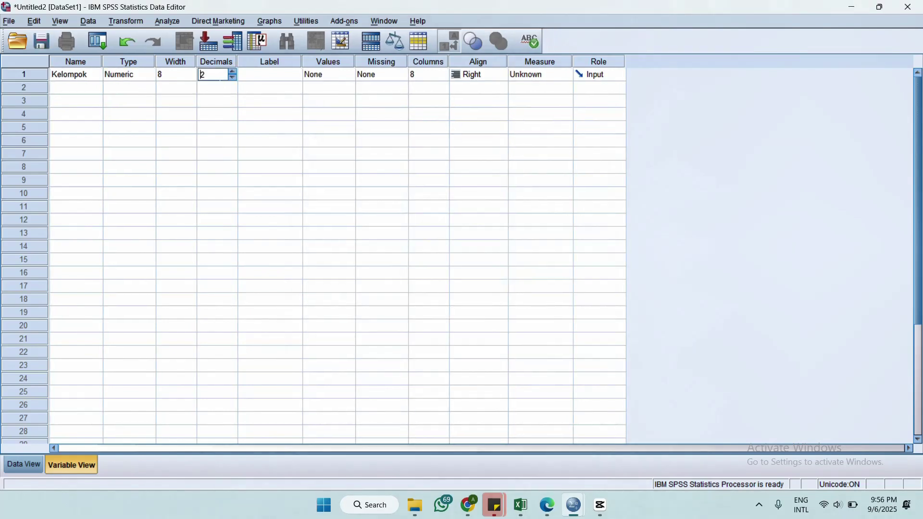
left_click(232, 78)
left_click(232, 78)
left_click(264, 75)
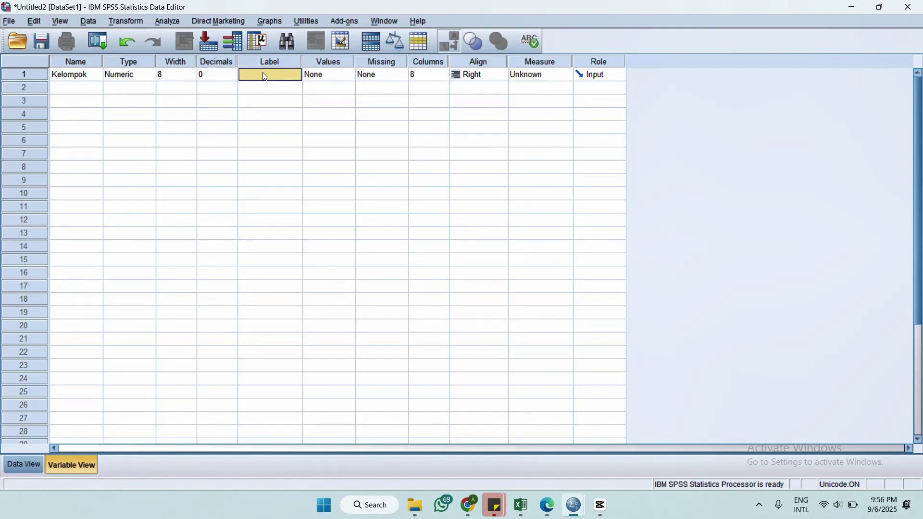
type("Kelompok")
left_click(272, 100)
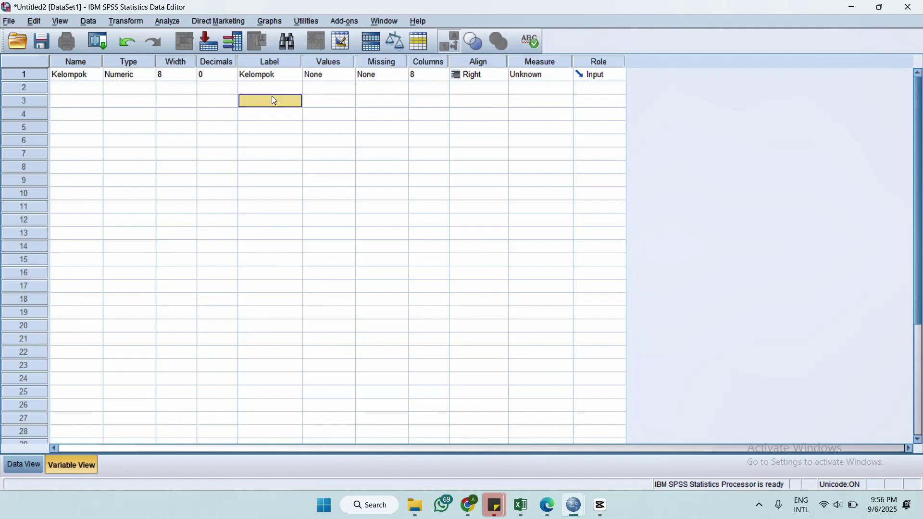
Add a second variable named Kadar_Kolesterol below Kelompok.
left_click(81, 88)
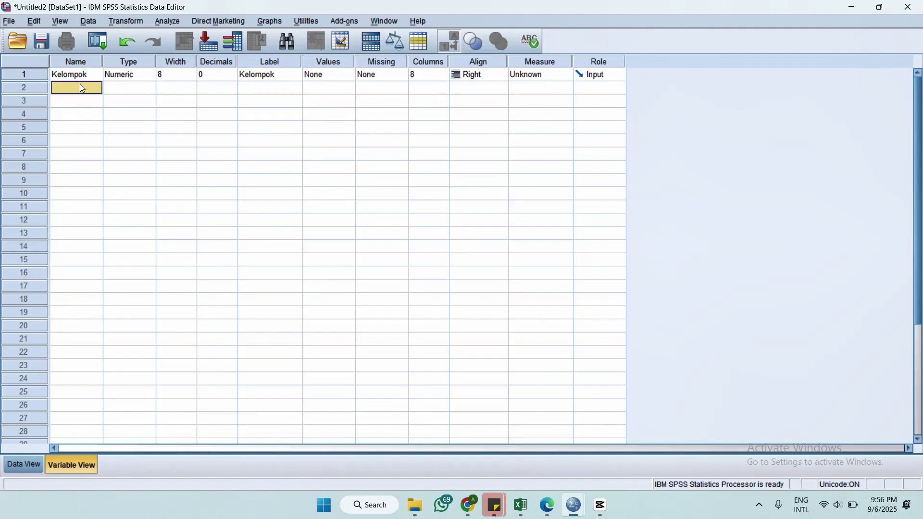
type("Kada")
type("r_Kolesterol")
left_click(168, 92)
Set the Kadar_Kolesterol variable's decimals to 0 and enter Kadar Kolesterol as its label.
left_click(201, 92)
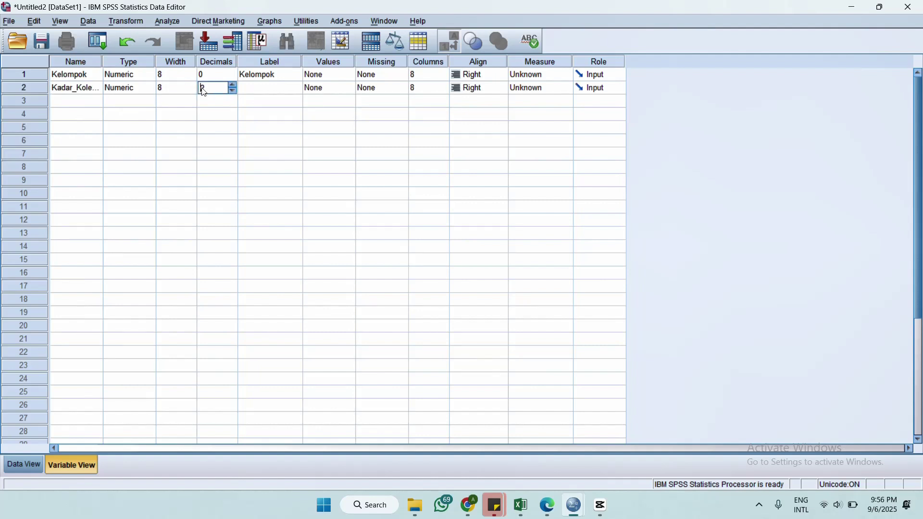
left_click(234, 90)
left_click(233, 90)
left_click(255, 89)
type("Kada")
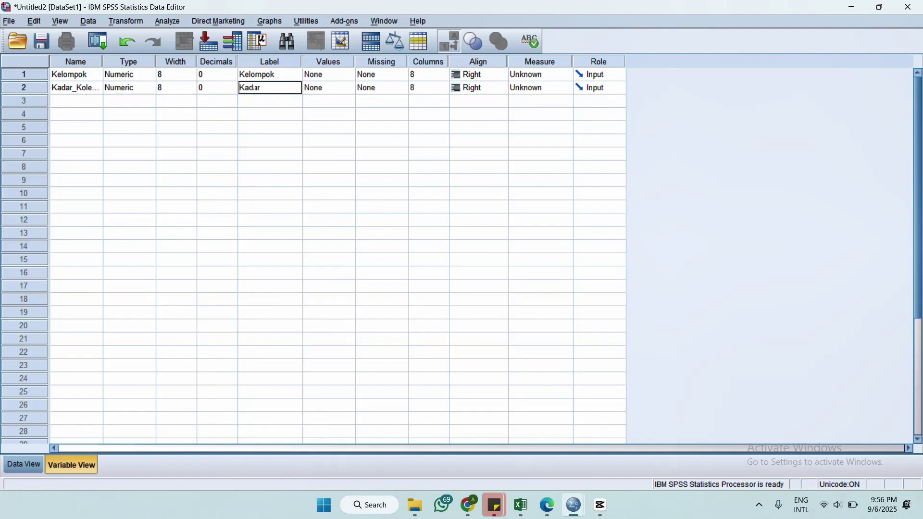
type("r Kolesterol")
left_click(269, 76)
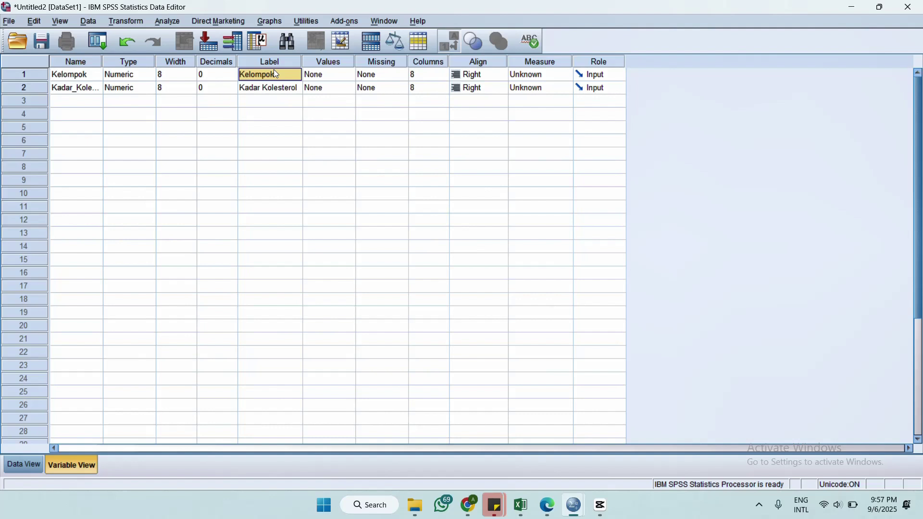
Add a value label to the Kelompok variable that defines 1 as Diet.
left_click(337, 76)
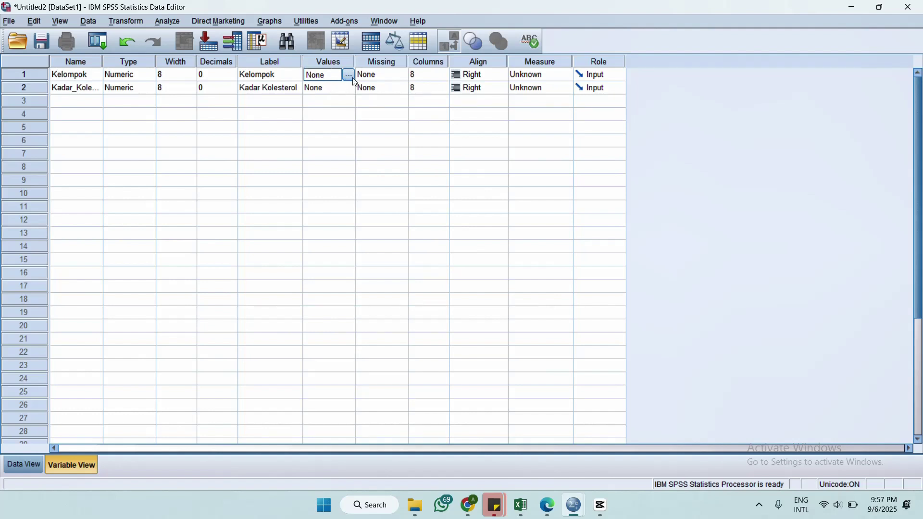
left_click(349, 75)
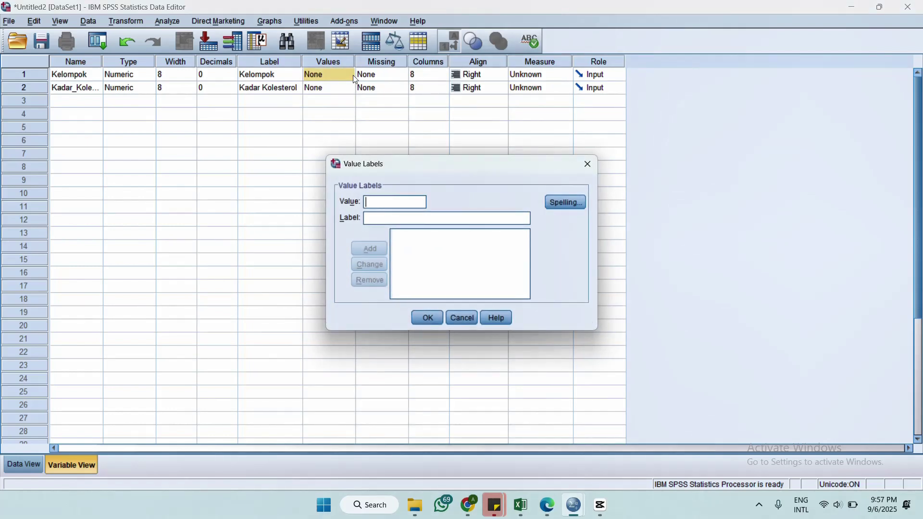
type("1")
type("Diet")
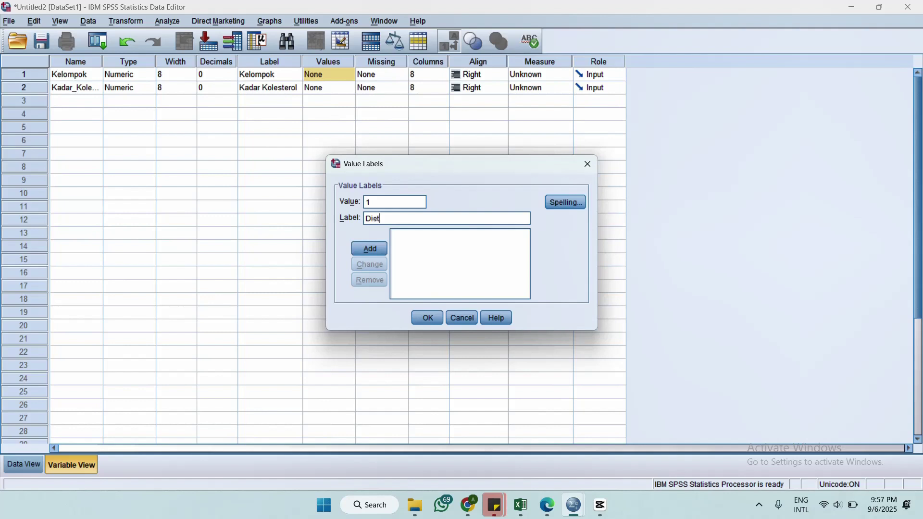
left_click(374, 248)
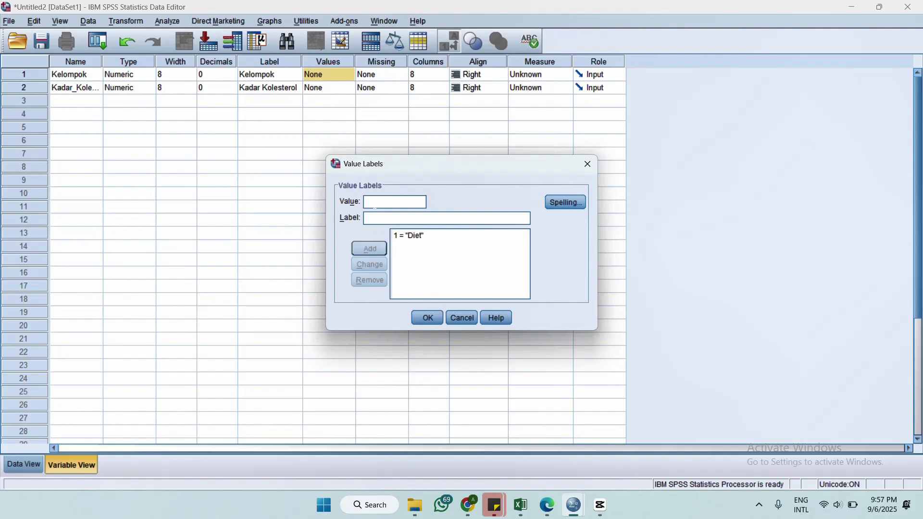
Add a second Kelompok value label that defines 2 as Tidak Diet, and apply the value labels.
type("2")
key("Tab")
type("Tidak")
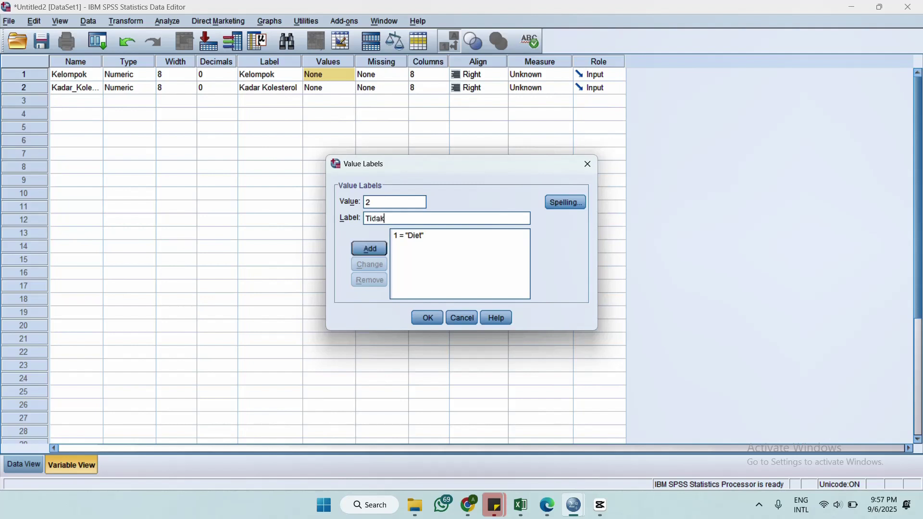
type(" Diet")
left_click(383, 249)
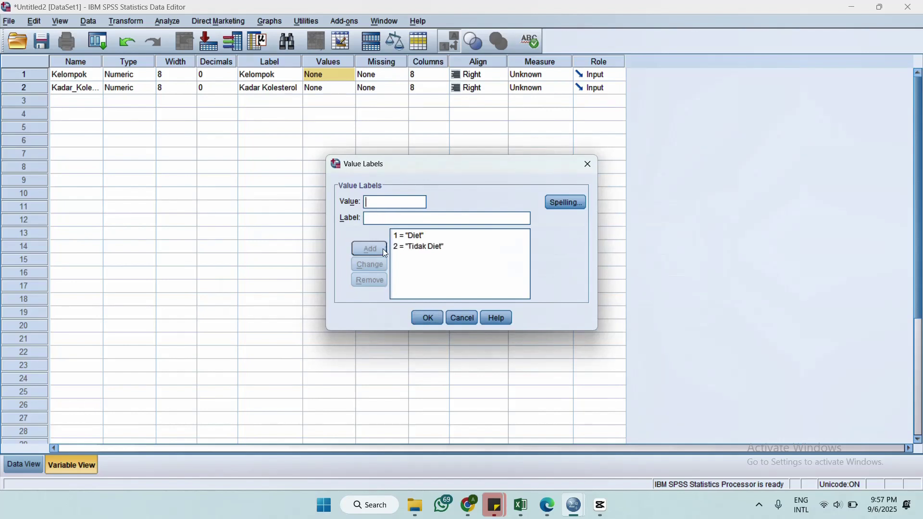
left_click(426, 319)
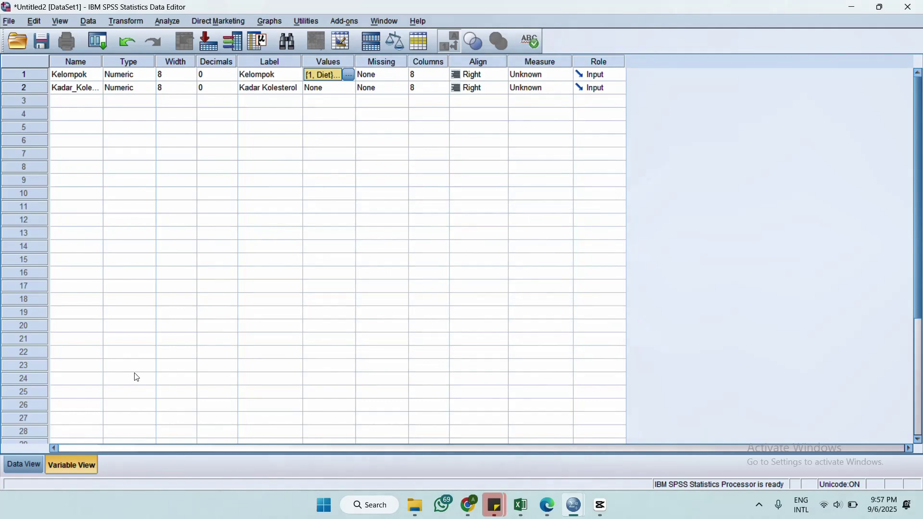
In the data grid, widen the Kadar_Kolesterol column to fit its name and set the first case's Kelompok to Diet.
left_click(30, 464)
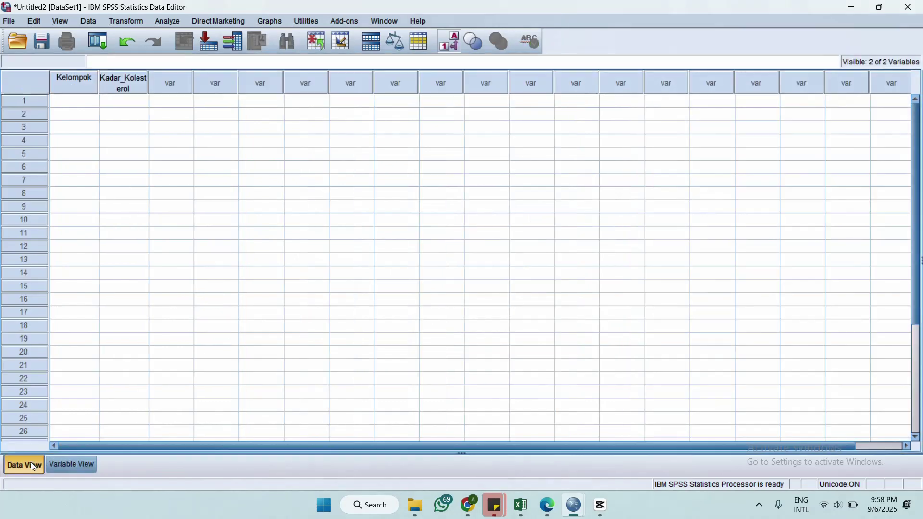
left_click_drag(149, 78, 204, 81)
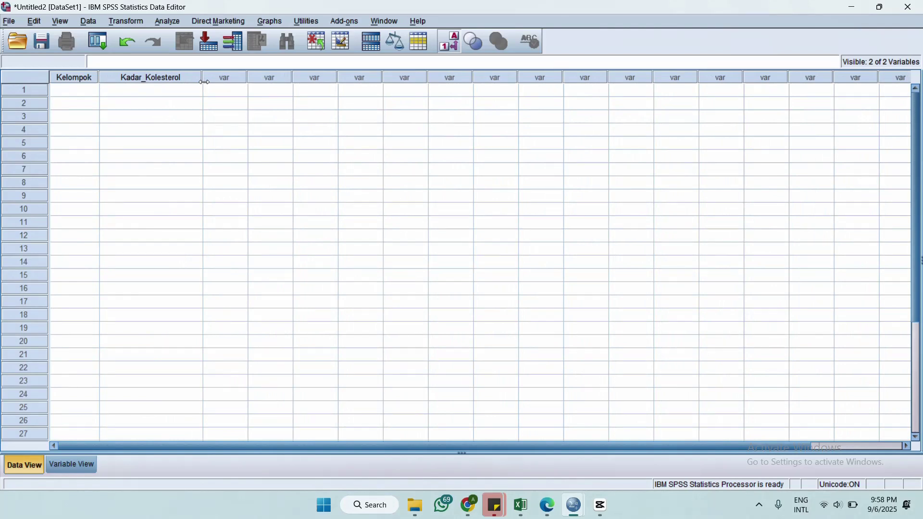
left_click(83, 93)
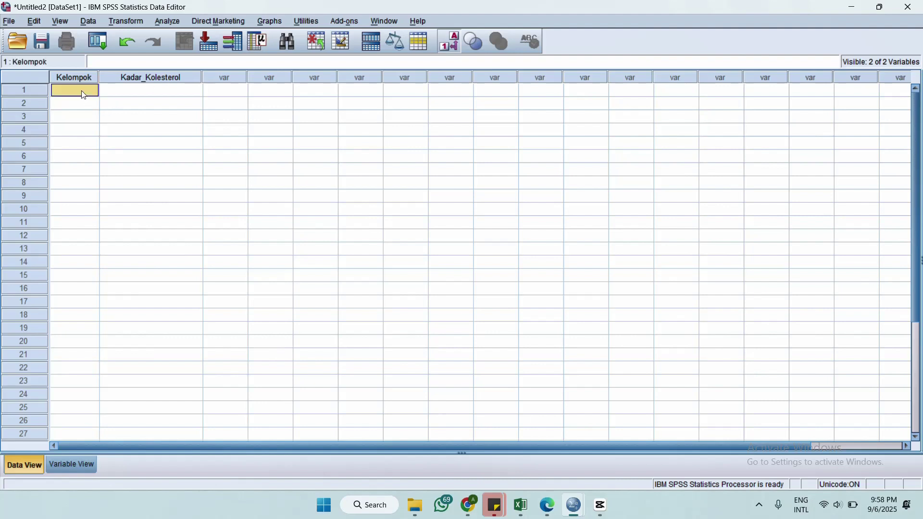
left_click(83, 93)
left_click(95, 89)
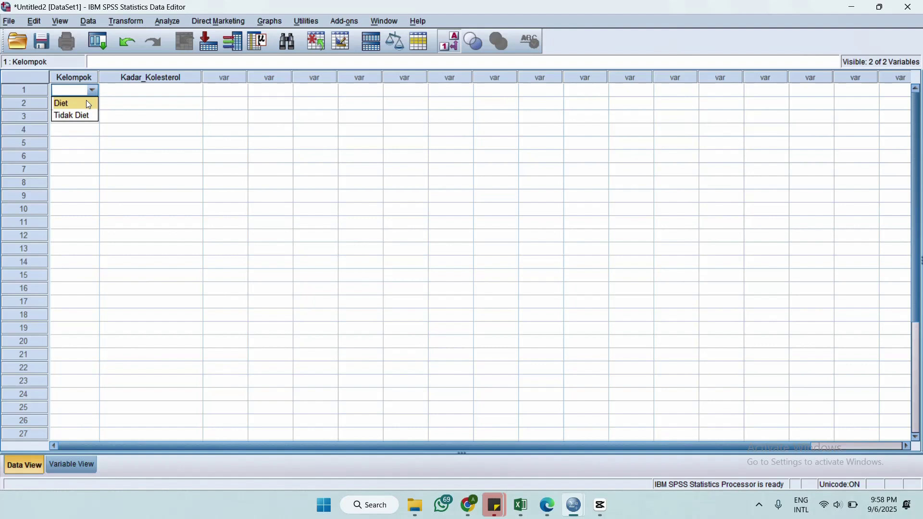
left_click(88, 103)
Set the second case's Kelompok value to Diet.
left_click(88, 107)
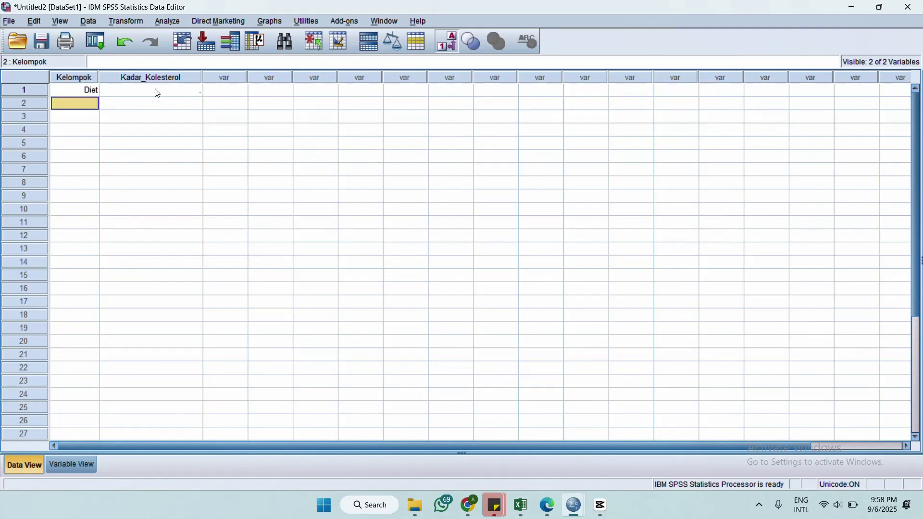
type("d")
left_click(93, 103)
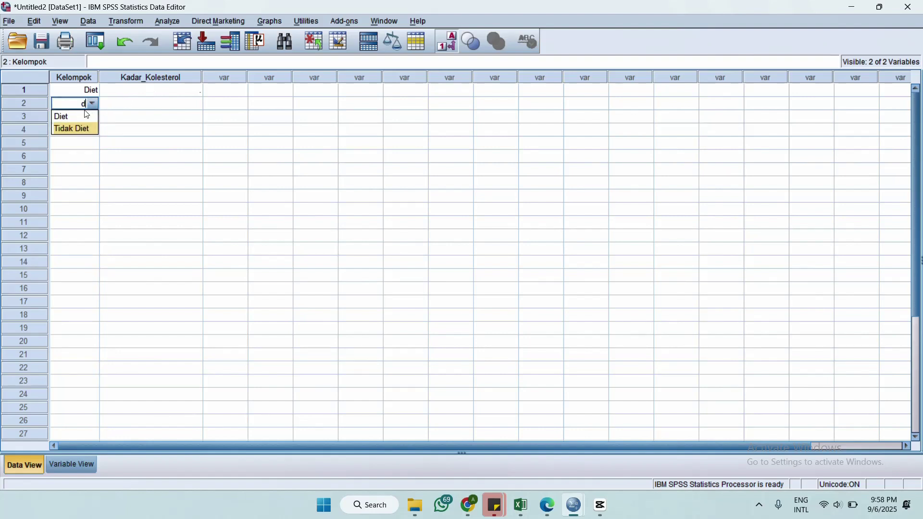
left_click(85, 118)
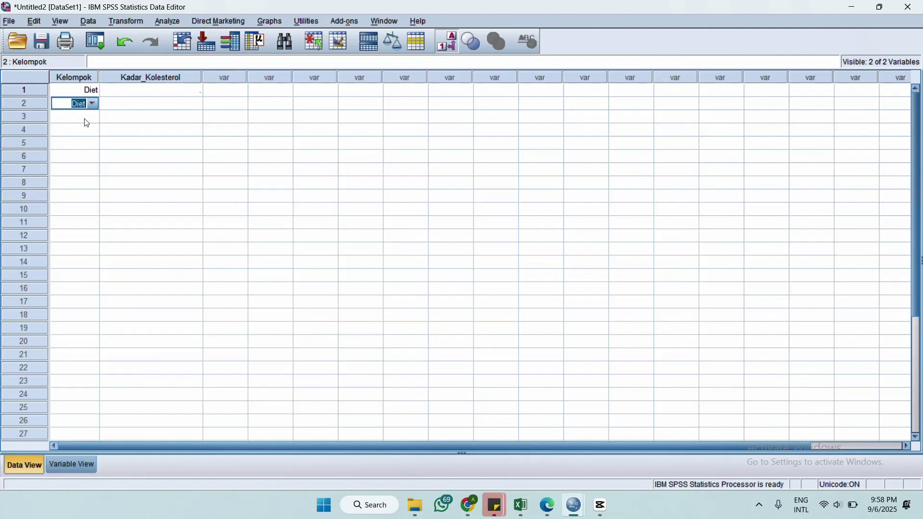
left_click(87, 123)
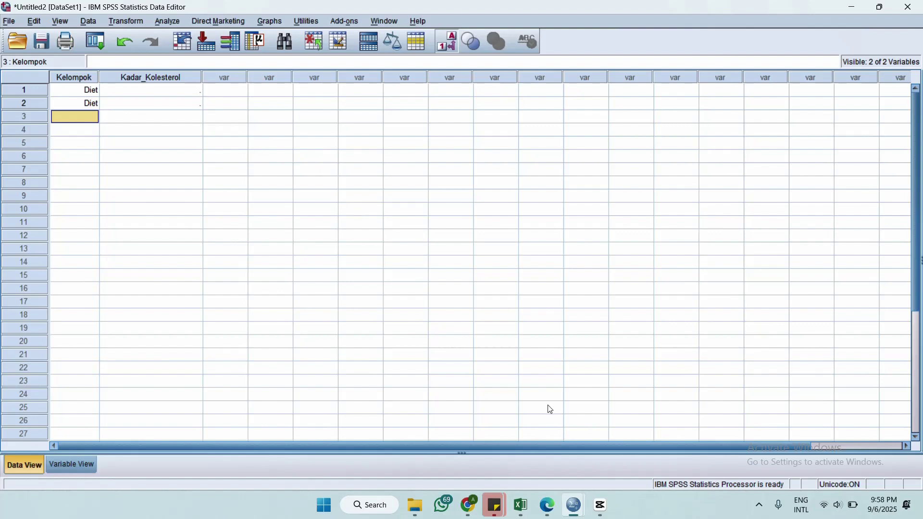
Switch to the Book1 workbook in Excel and enter 180 in cell B1.
mouse_move(517, 498)
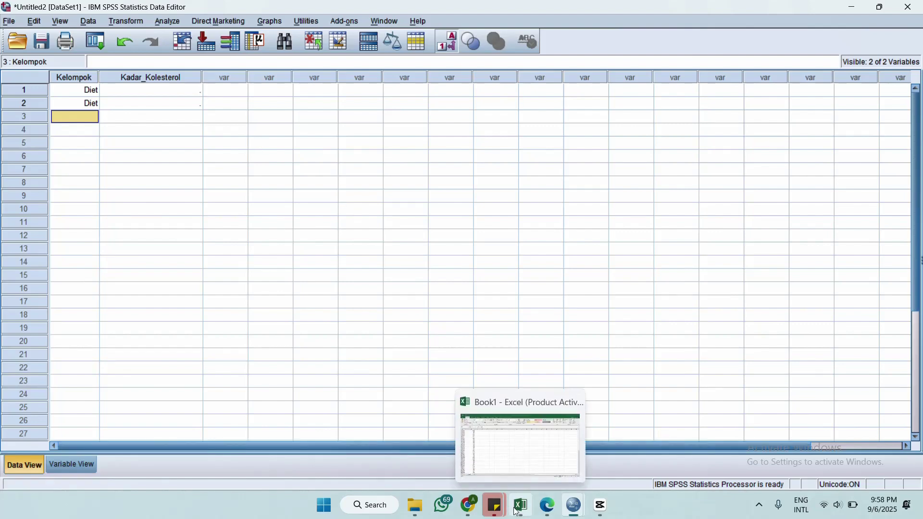
left_click(519, 446)
key("Right")
type("180")
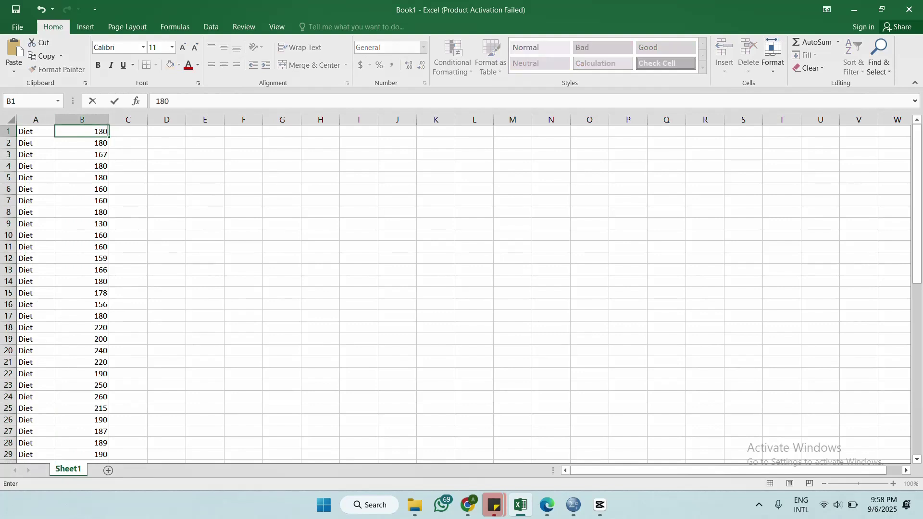
key("Return")
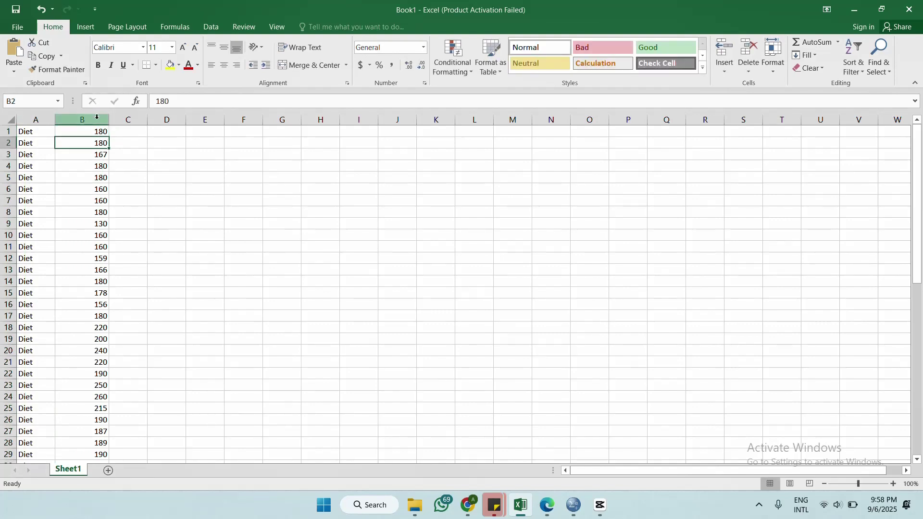
Copy all of column B from the workbook and paste it into Kadar_Kolesterol from the first case in the SPSS Untitled2 dataset.
left_click(96, 119)
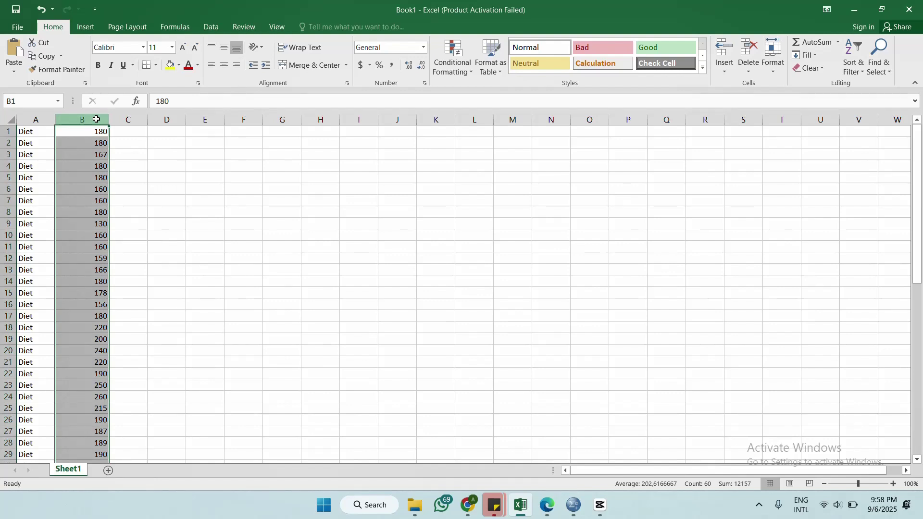
key("ctrl+c")
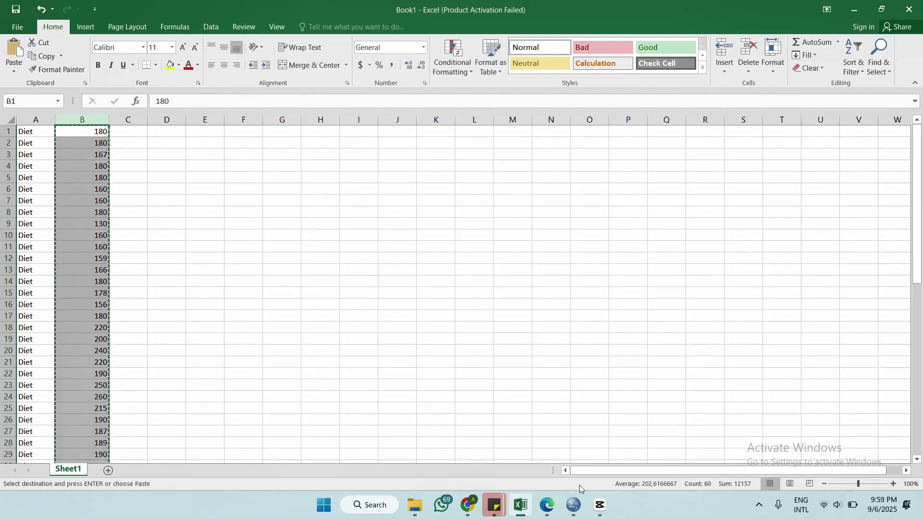
left_click(574, 504)
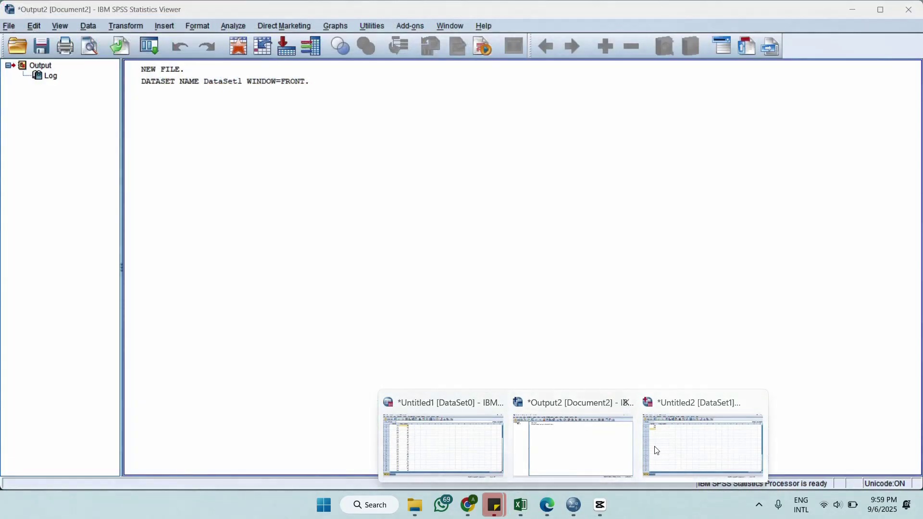
mouse_move(699, 445)
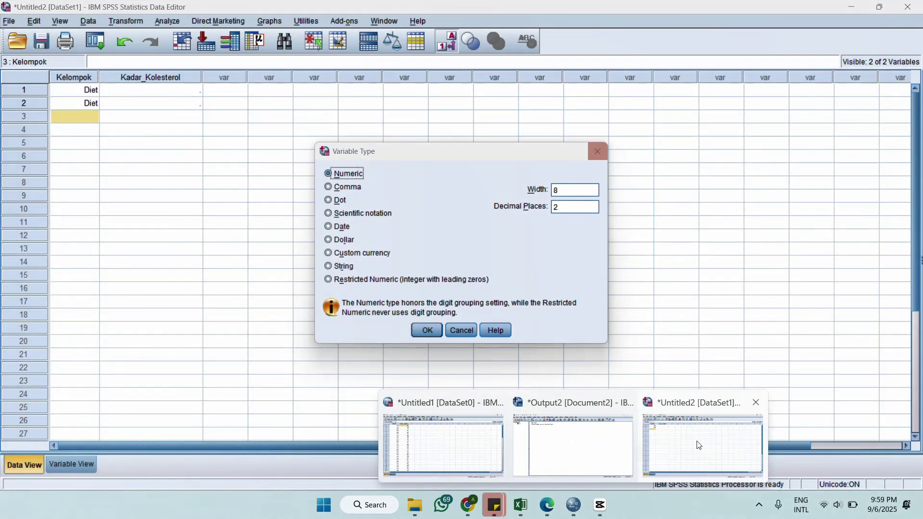
left_click(699, 446)
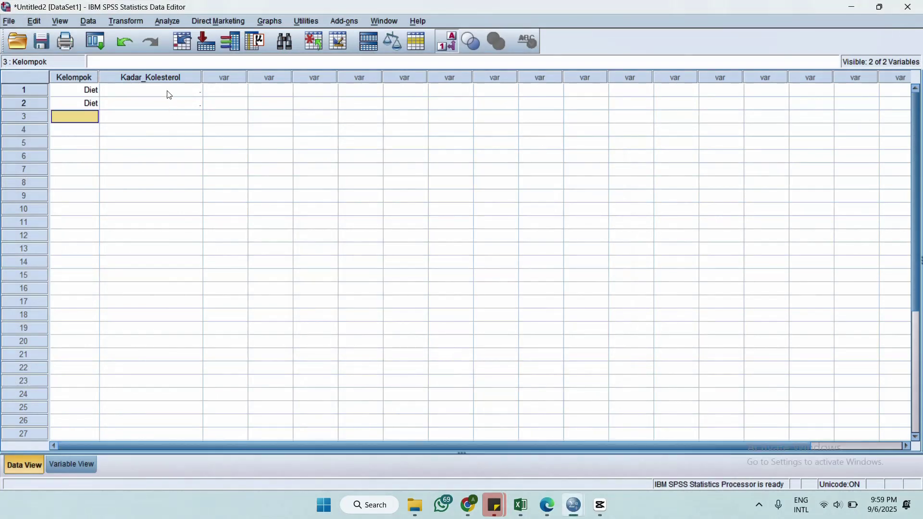
left_click(168, 93)
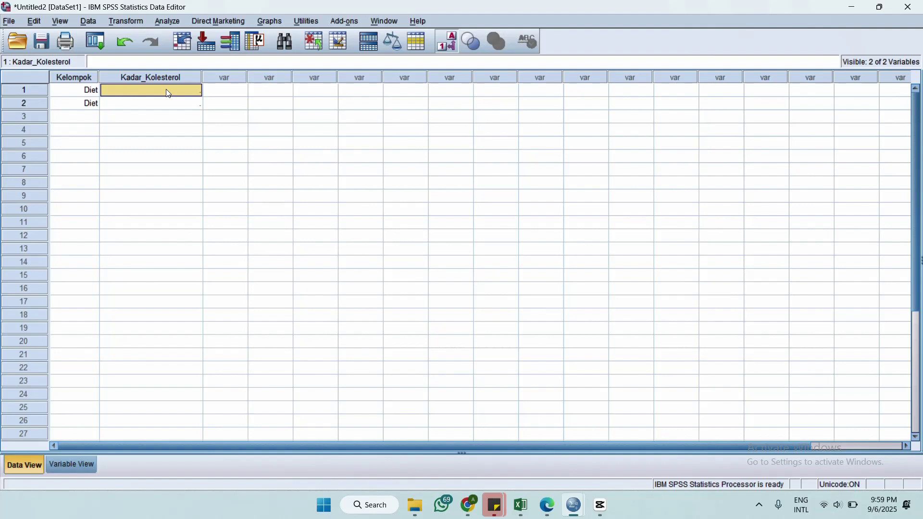
key("ctrl+v")
scroll(169, 94, "down", 2)
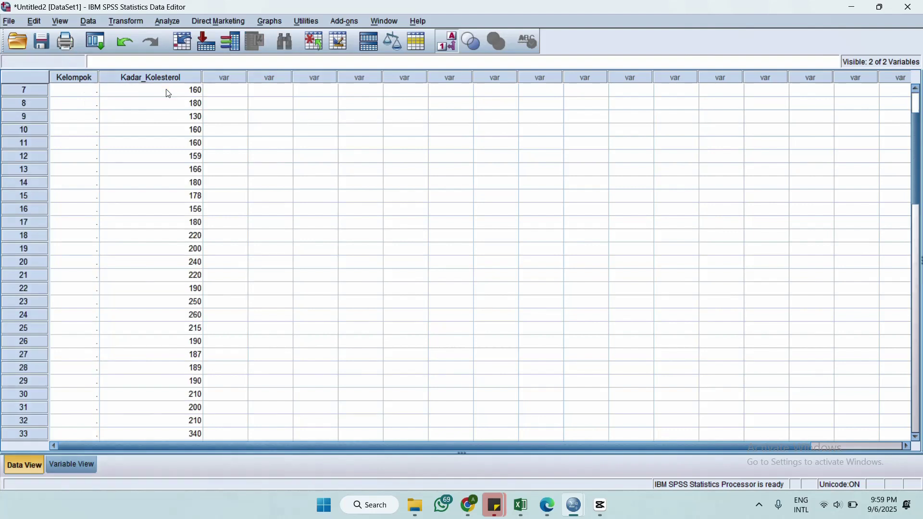
Look through the pasted Kadar_Kolesterol values down to the last case and return to the first case.
scroll(192, 236, "down", 10)
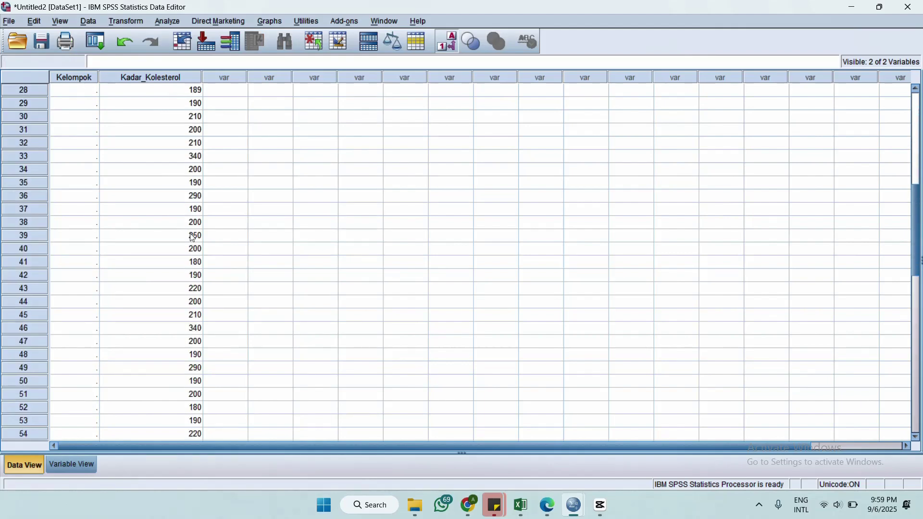
scroll(192, 238, "down", 3)
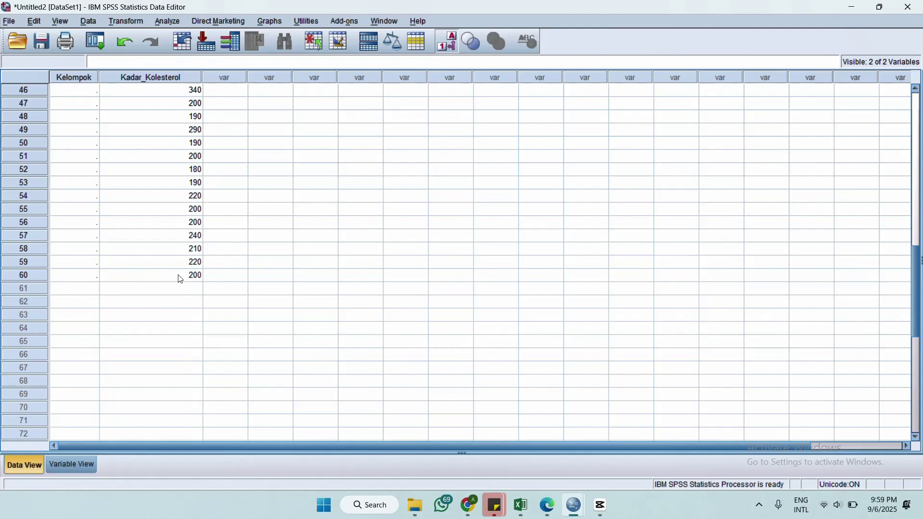
scroll(188, 197, "up", 15)
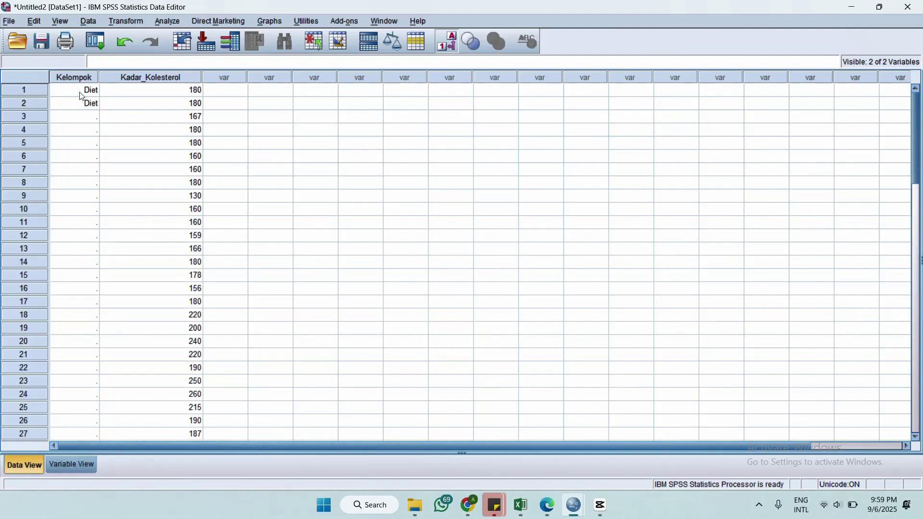
left_click(82, 117)
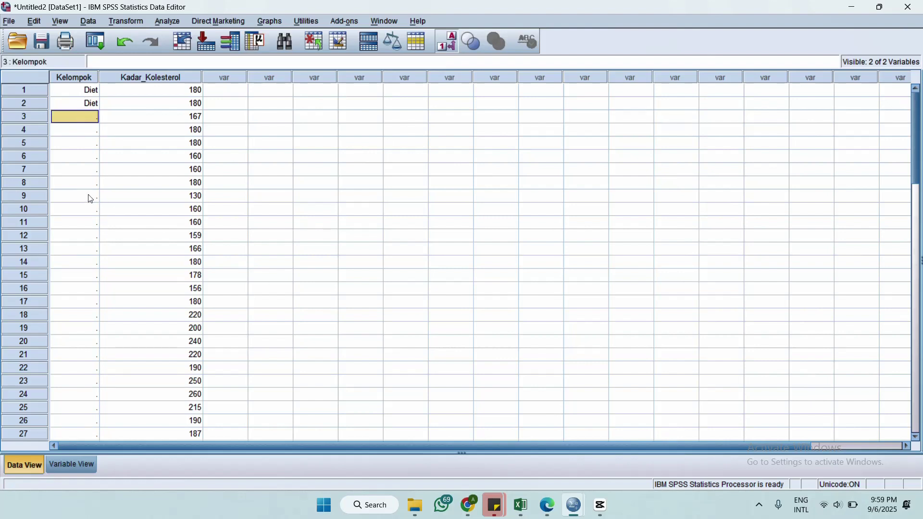
type("de")
key("BackSpace")
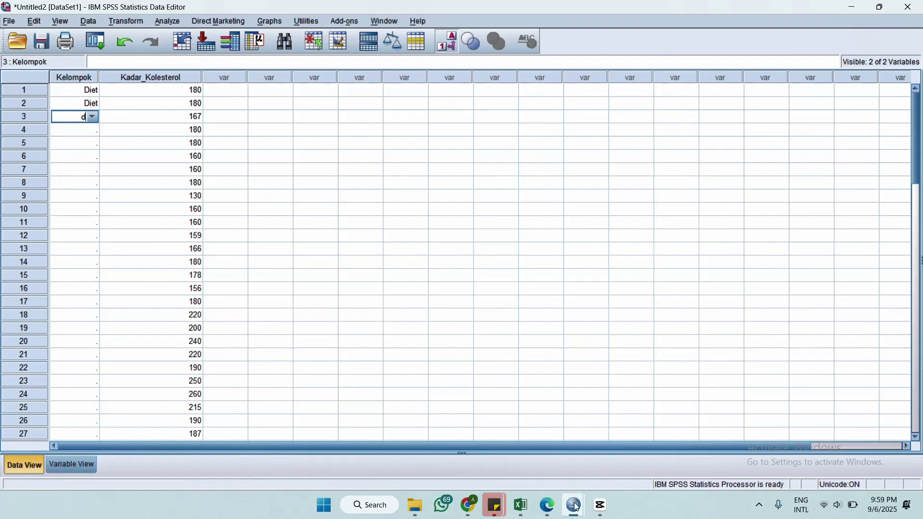
Switch to the already filled Untitled1 dataset and look through its Kelompok and Kadar_Kolesterol values across all cases.
mouse_move(577, 507)
left_click(471, 443)
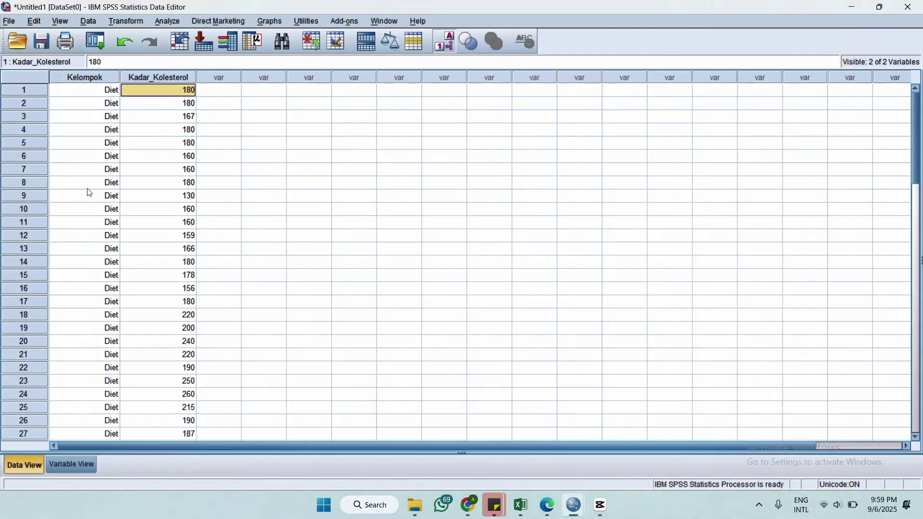
scroll(99, 270, "down", 8)
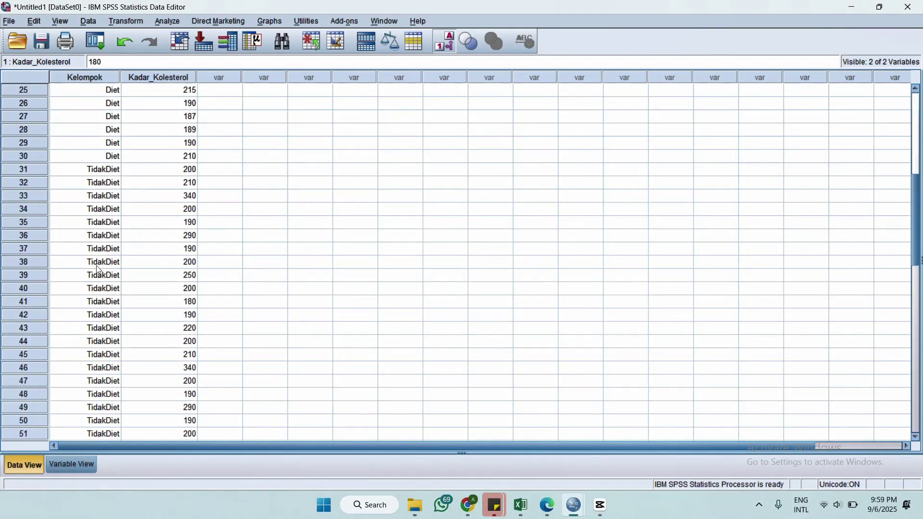
scroll(98, 271, "down", 7)
scroll(99, 270, "up", 15)
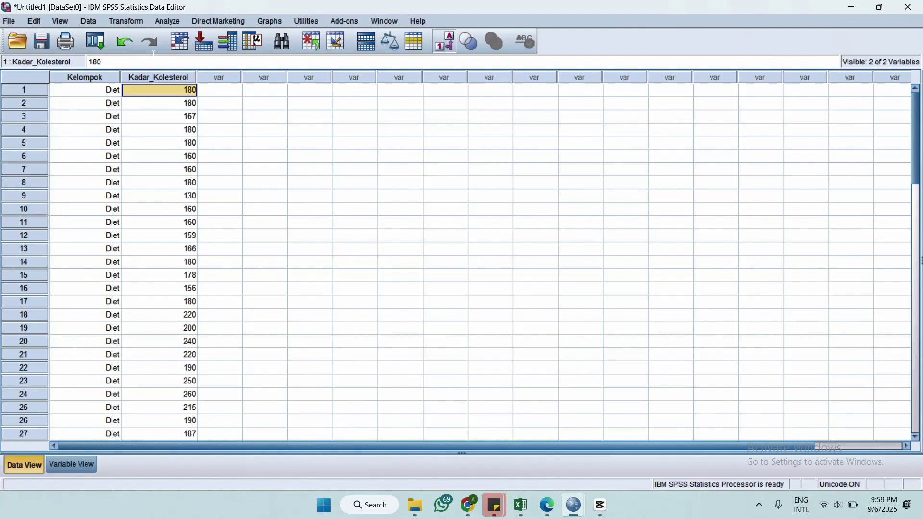
Start an Independent-Samples T Test with Kadar Kolesterol as the test variable.
left_click(167, 22)
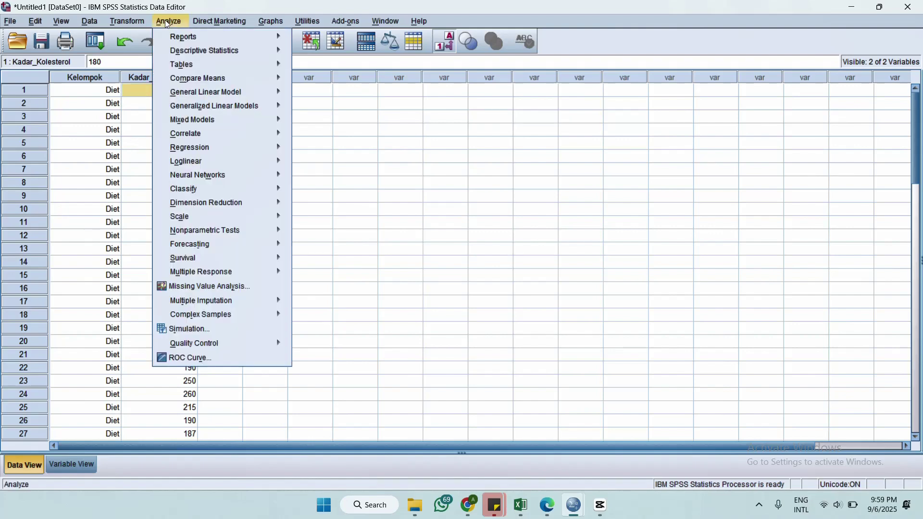
mouse_move(222, 84)
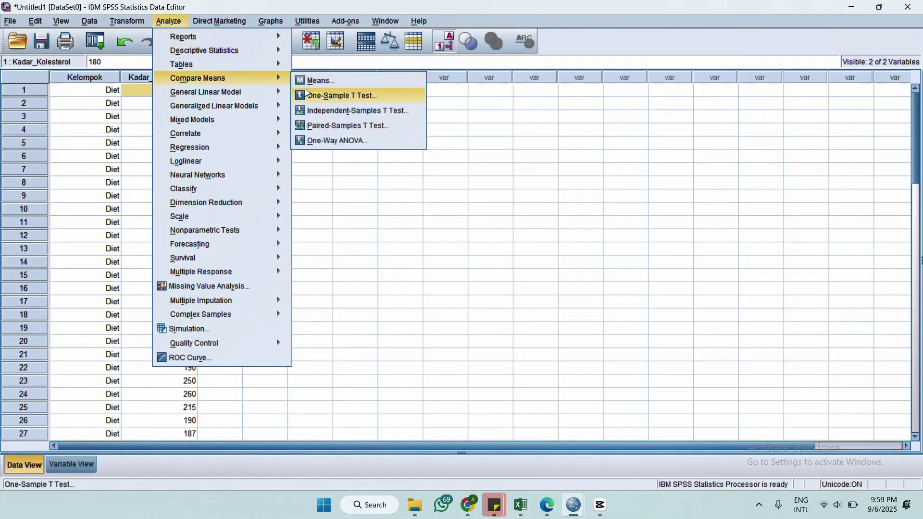
left_click(325, 117)
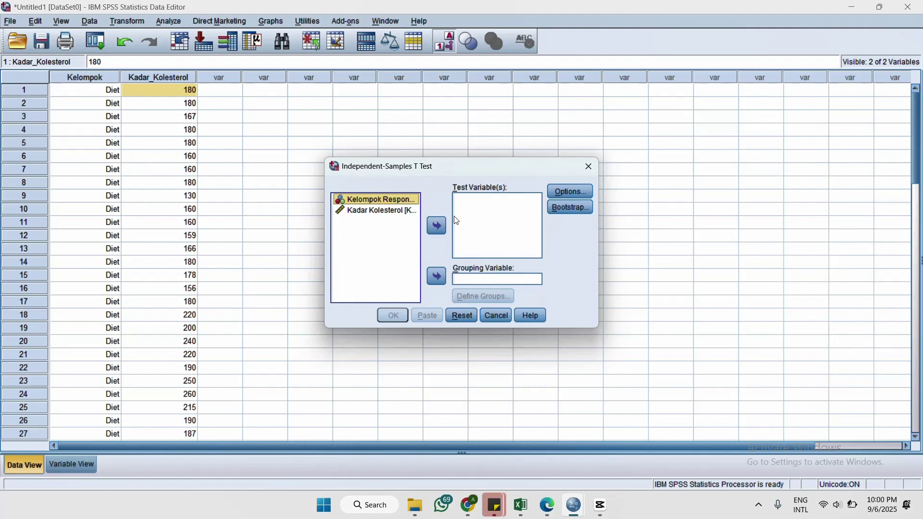
left_click(411, 213)
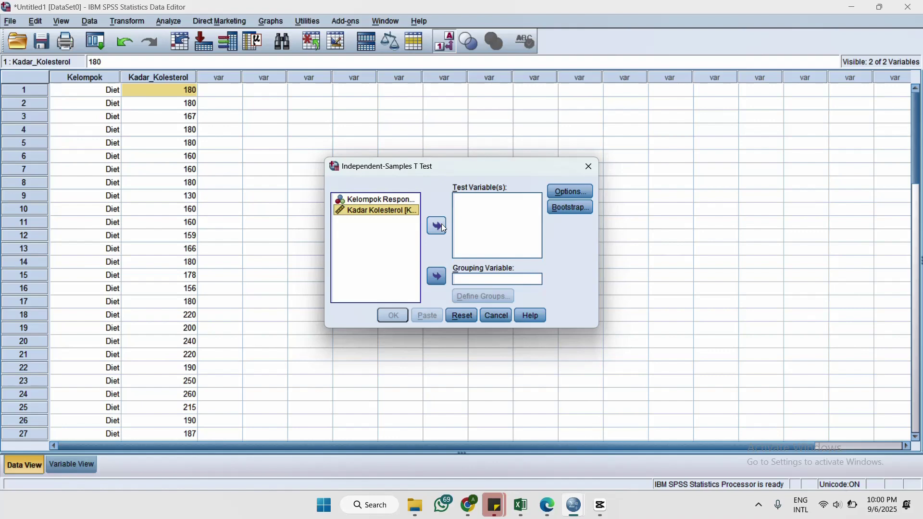
left_click(442, 225)
Set Kelompok as the grouping variable with group values 1 and 2, and run the test.
left_click(405, 207)
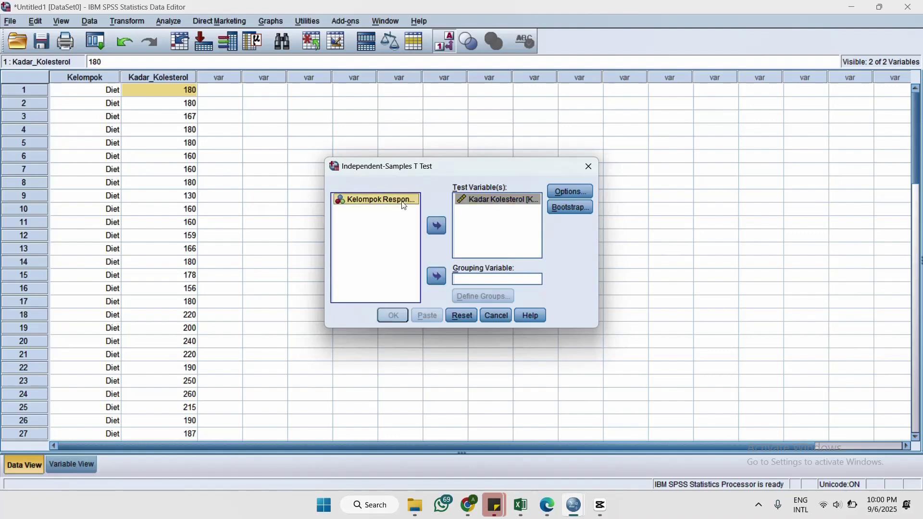
left_click(432, 278)
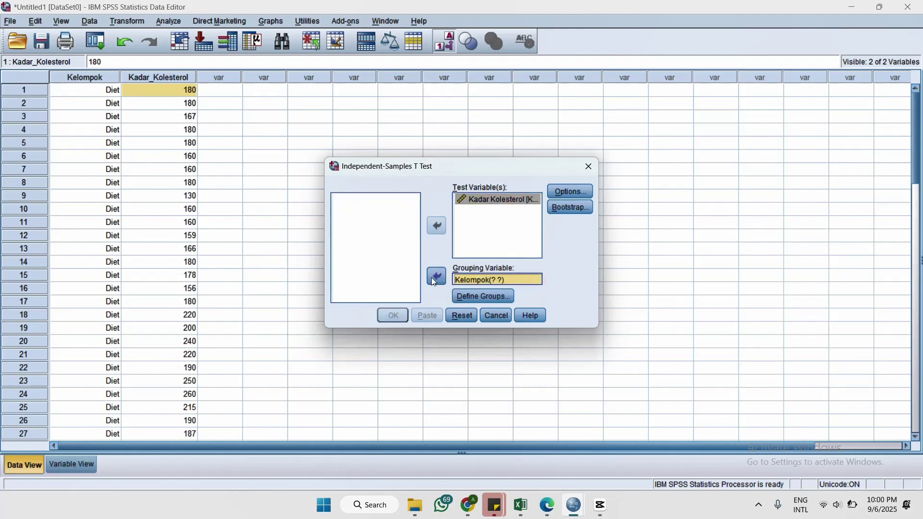
left_click(479, 297)
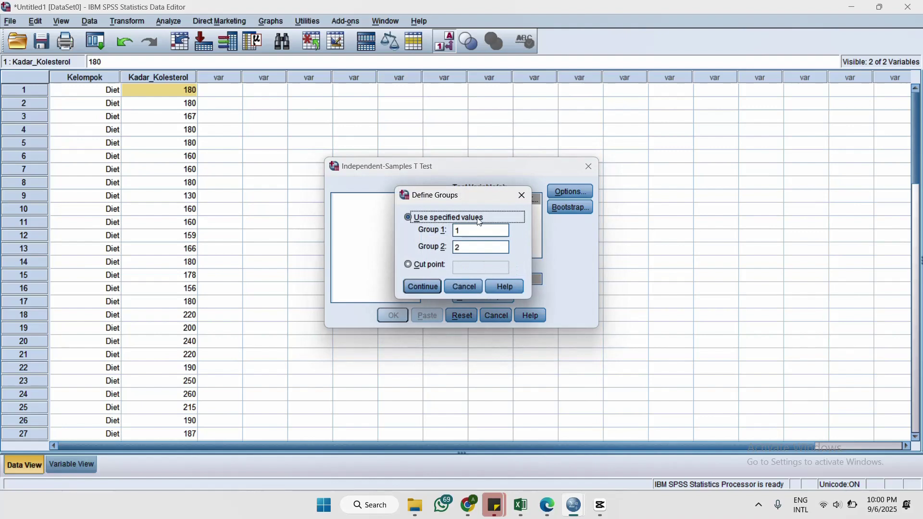
left_click(462, 231)
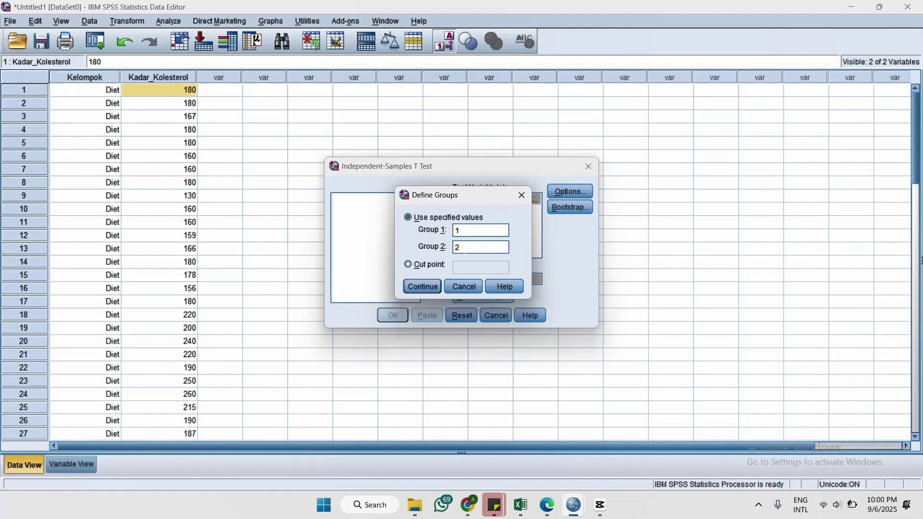
left_click(422, 287)
left_click(399, 313)
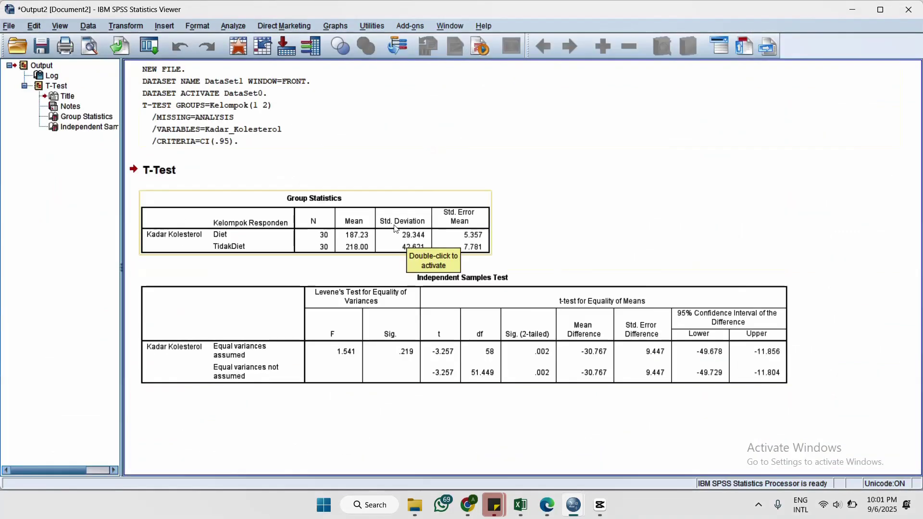